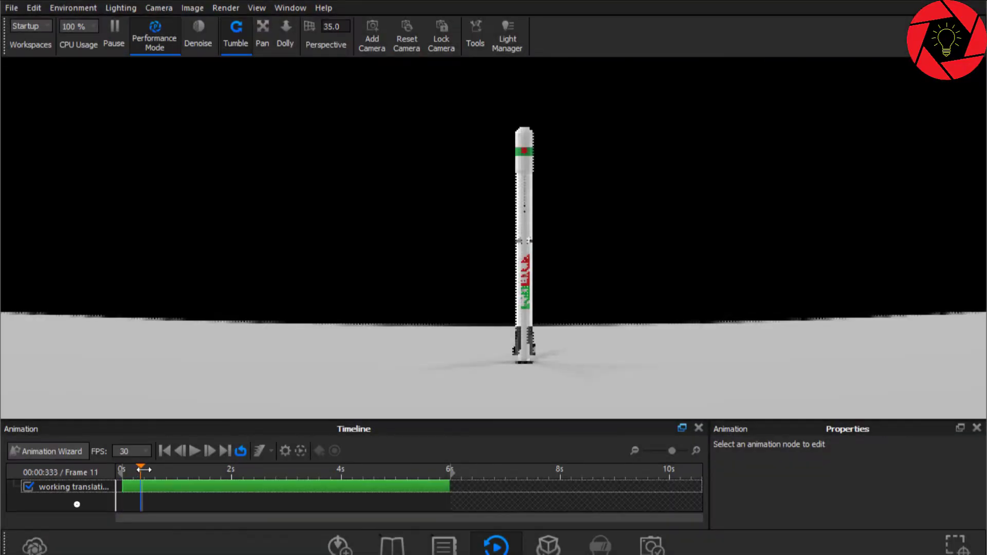
- Scrub the timeline back and forth to watch the rocket lift off and climb
drag(143, 468, 270, 470)
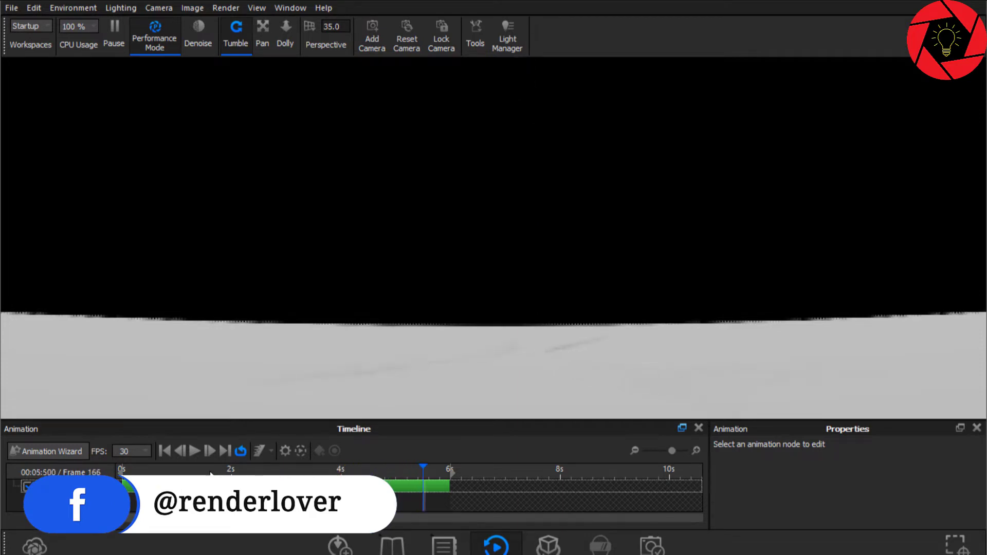
drag(211, 472, 232, 470)
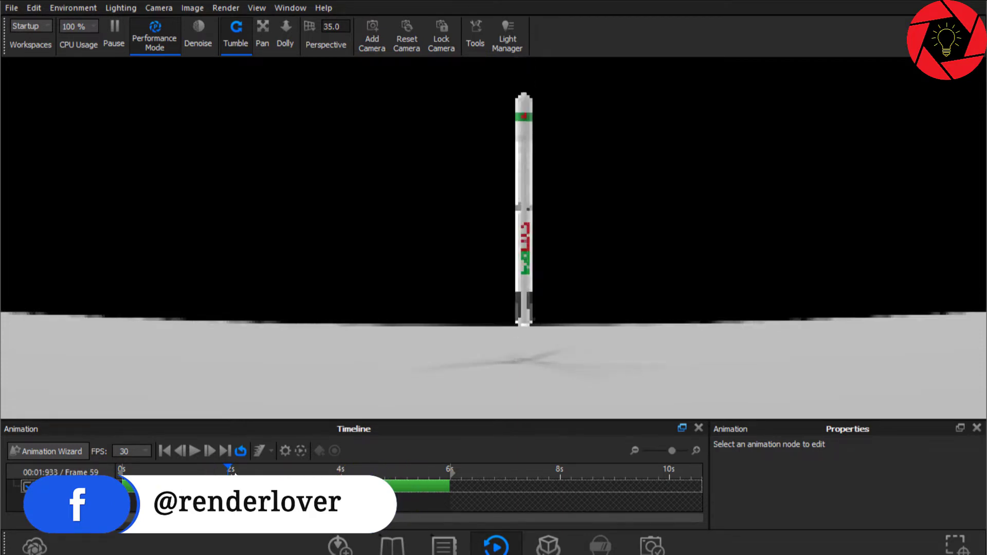
click(294, 473)
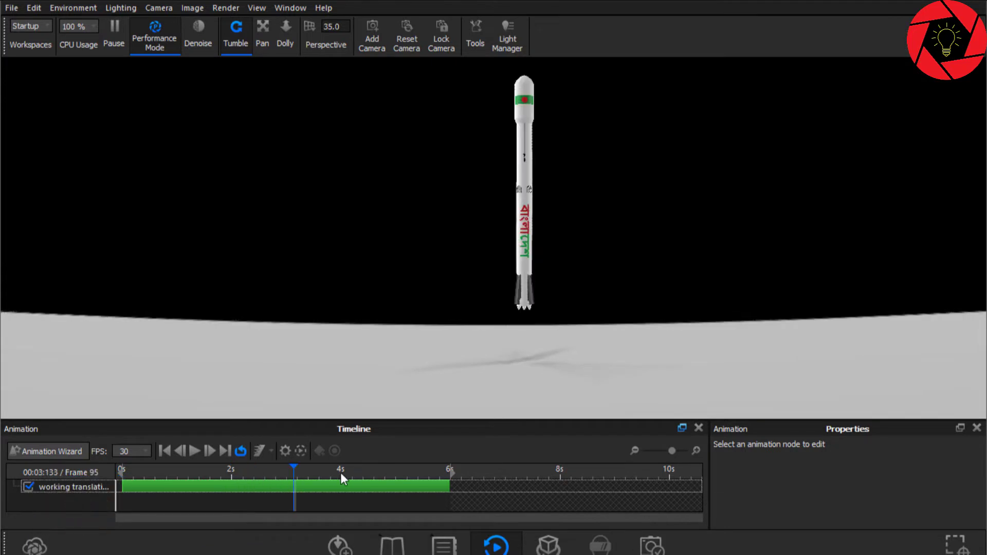
click(340, 472)
click(374, 473)
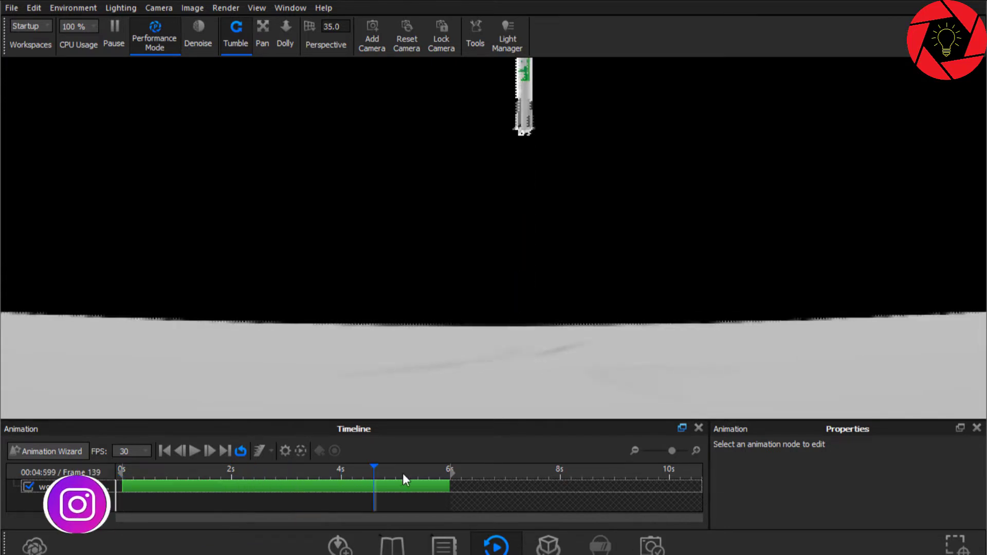
click(403, 473)
click(237, 473)
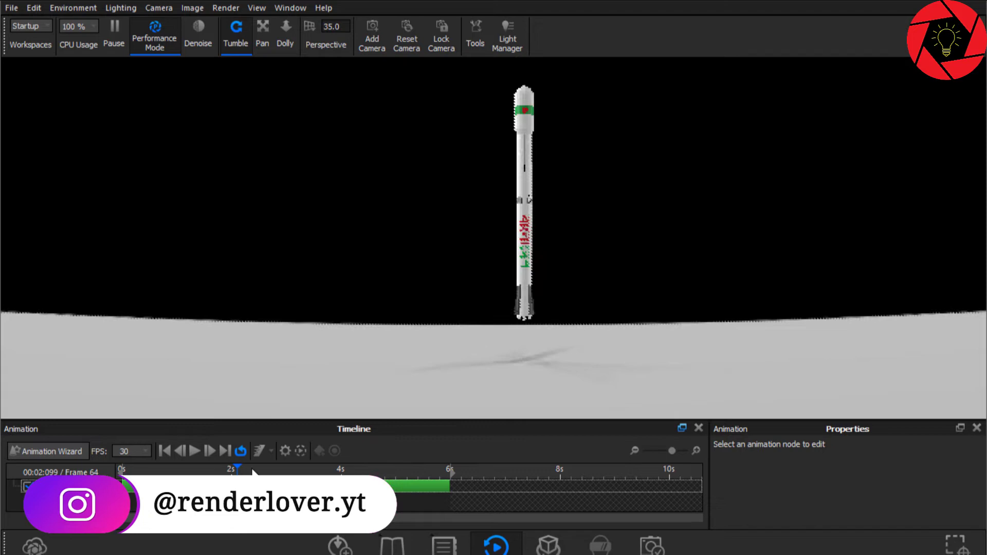
click(190, 472)
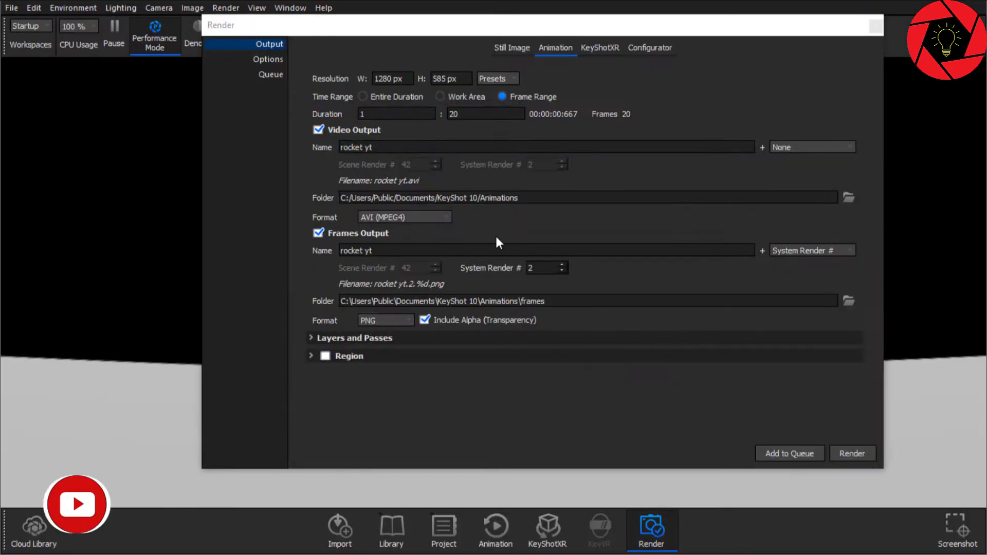
- Render the entire duration as PNG frames only, with video off and render number 1
click(152, 43)
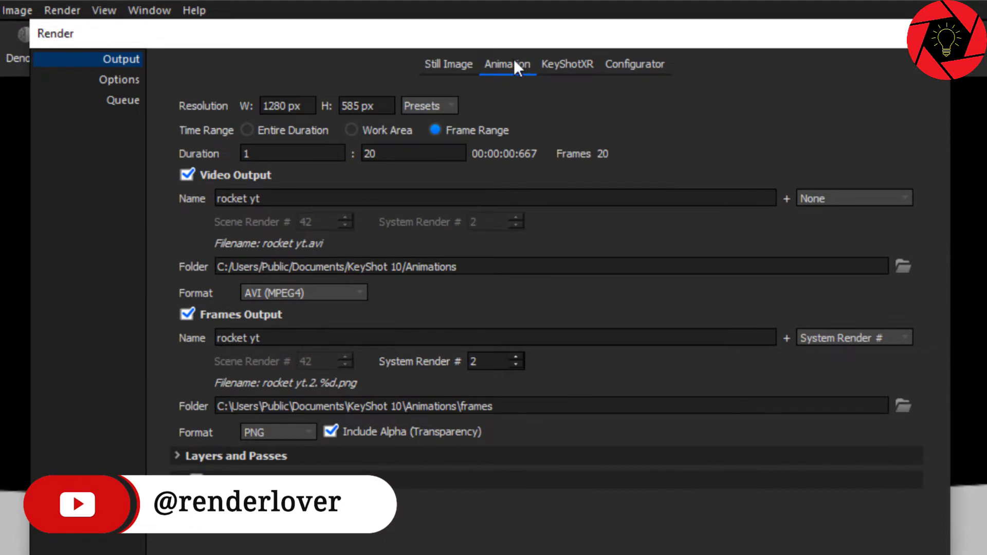
click(248, 129)
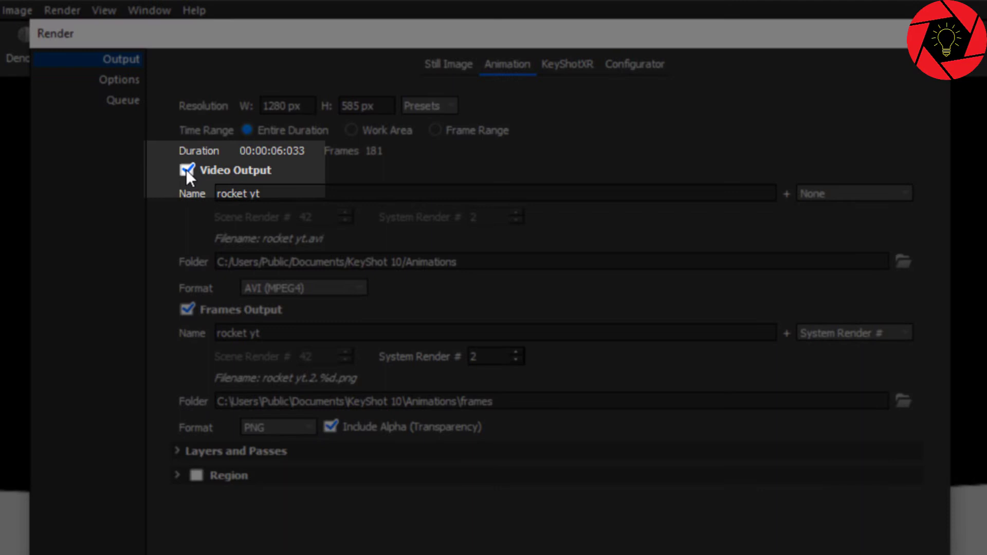
click(186, 171)
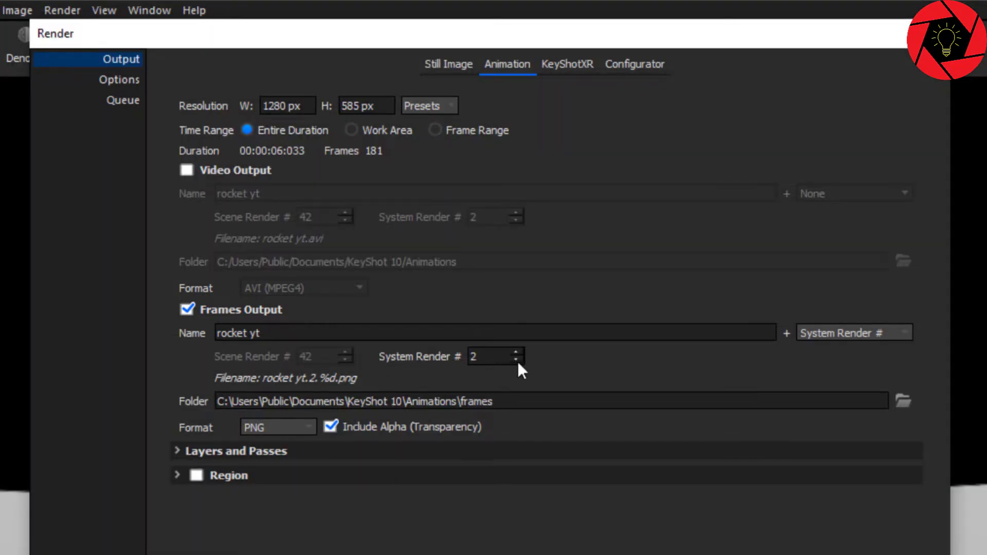
click(516, 362)
click(303, 427)
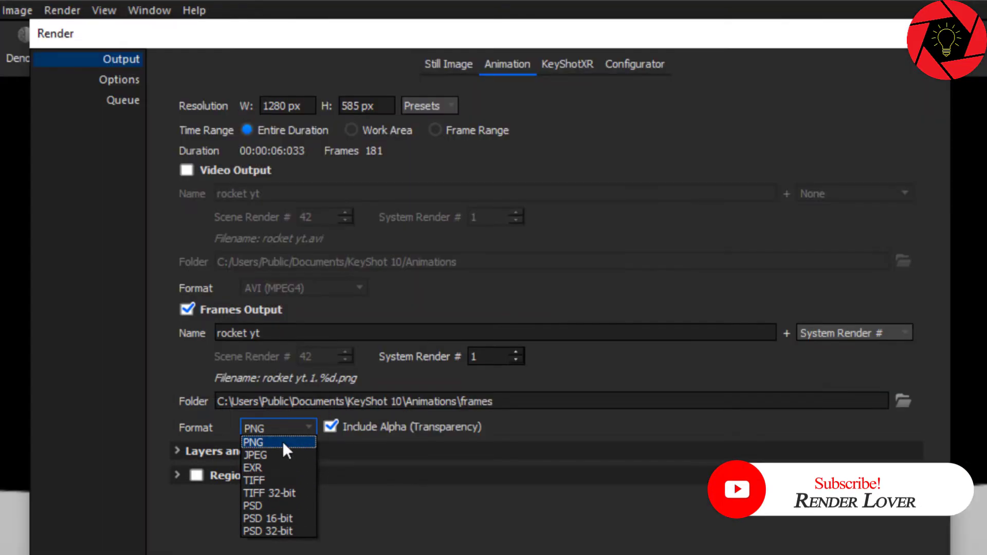
click(283, 441)
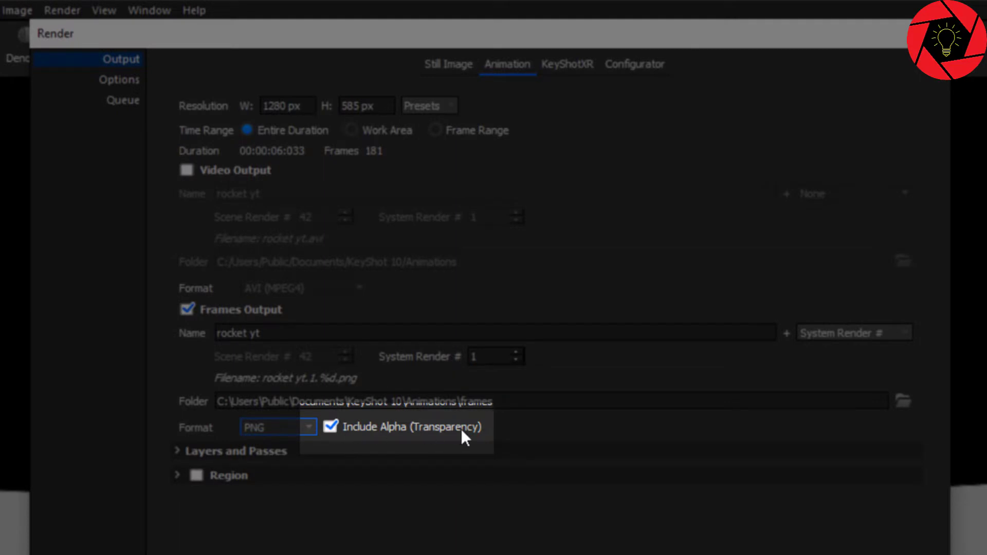
- Check the Include Alpha layer settings and raise the pixel filter size slightly
click(176, 451)
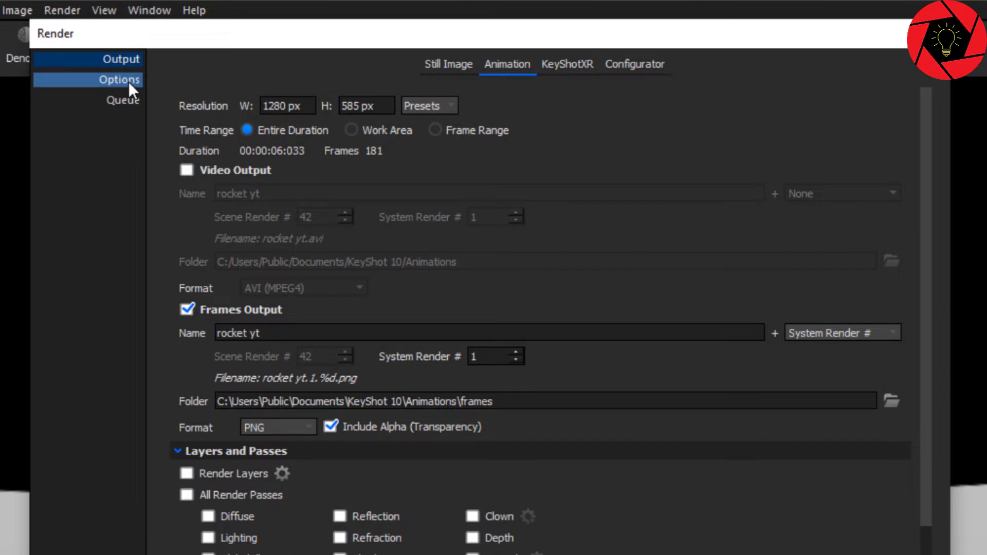
click(129, 82)
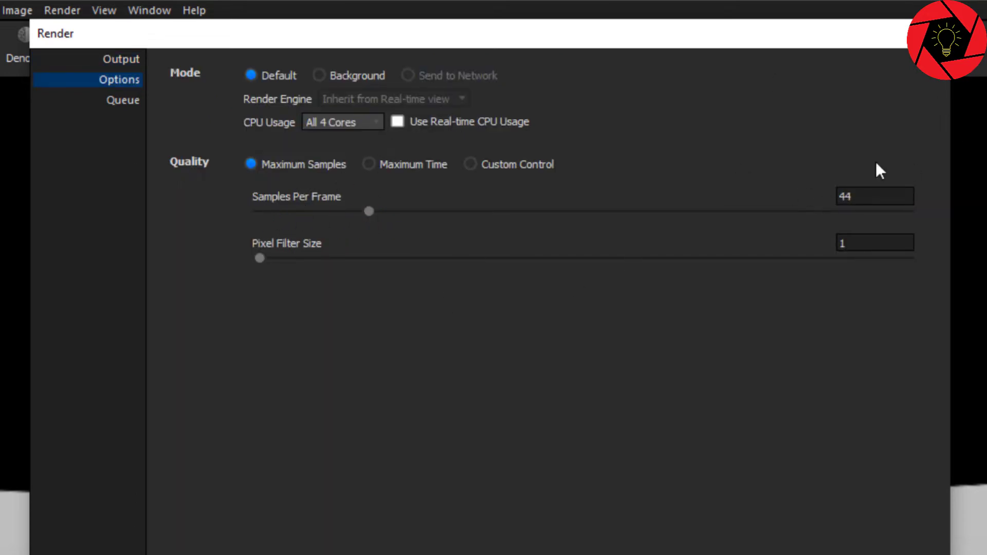
drag(258, 258, 295, 257)
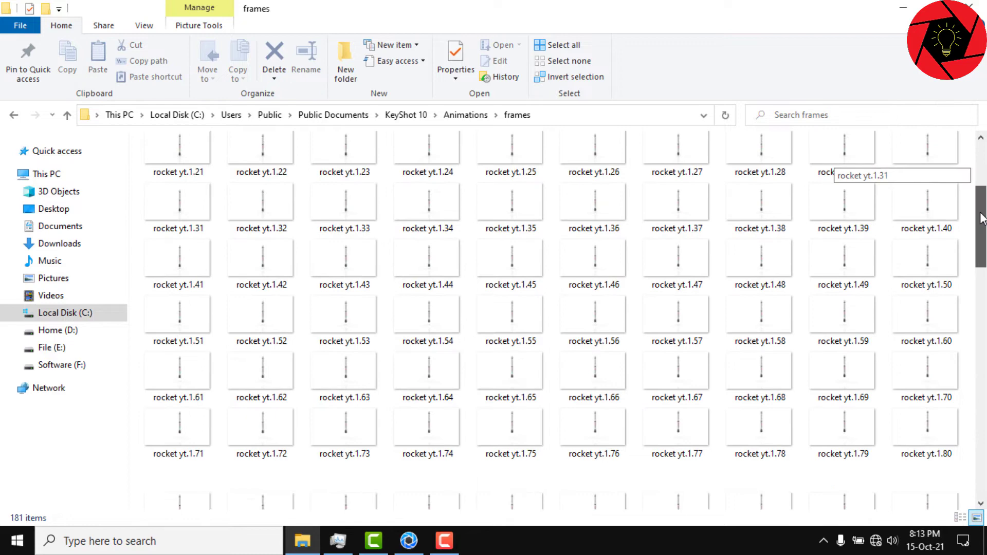
mouse_move(977, 192)
mouse_down()
mouse_move(984, 435)
mouse_move(981, 154)
mouse_up()
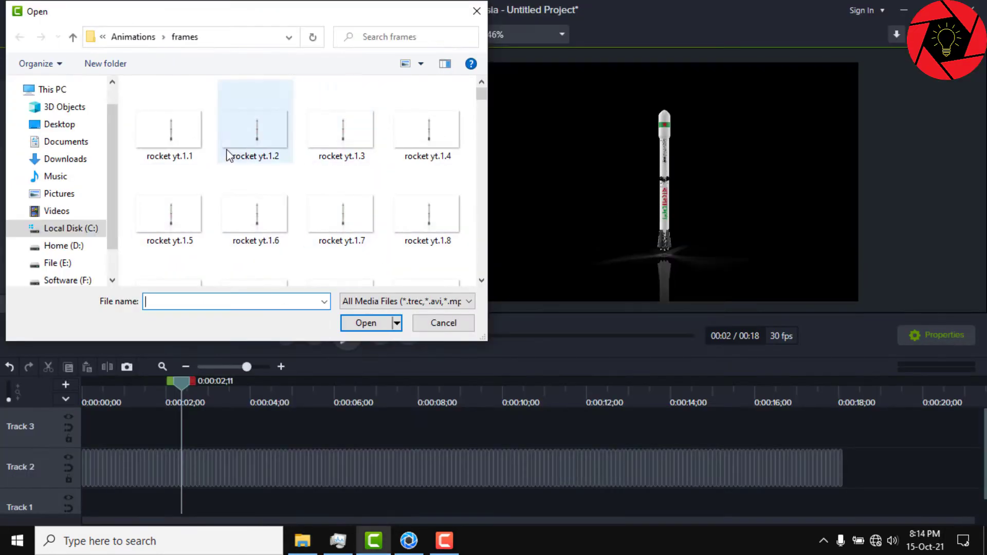
- Import all the rendered rocket yt PNG frames, first to last, into Camtasia
click(184, 142)
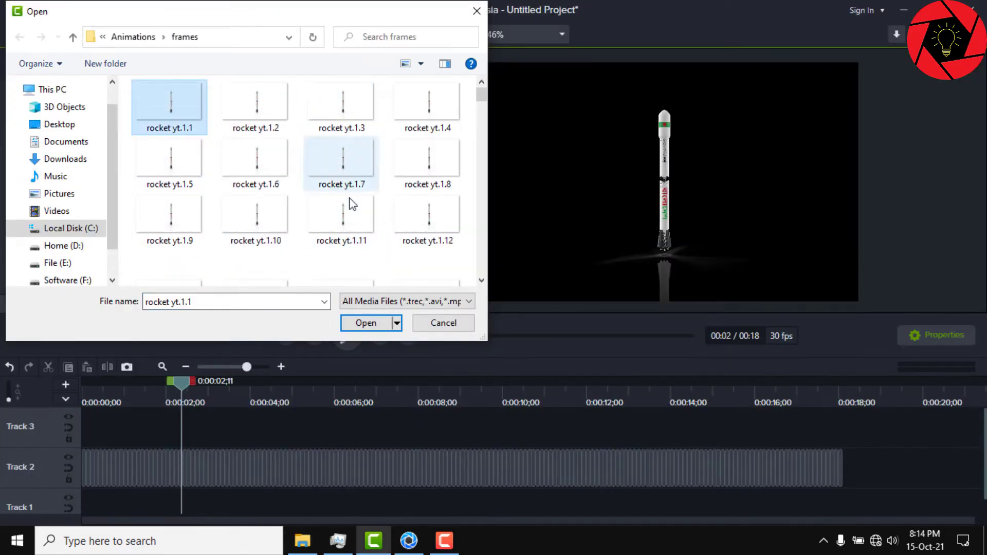
drag(478, 93, 480, 270)
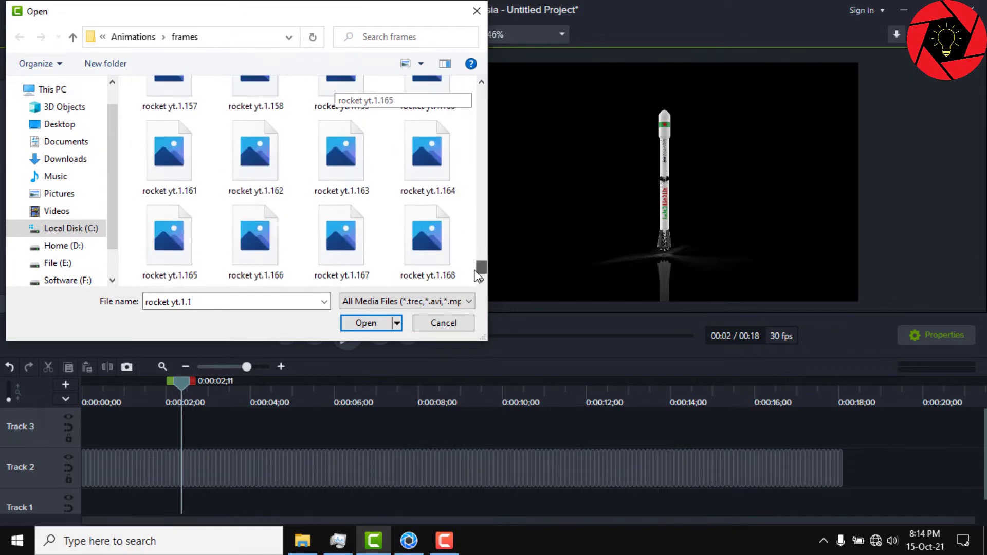
shift+click(181, 237)
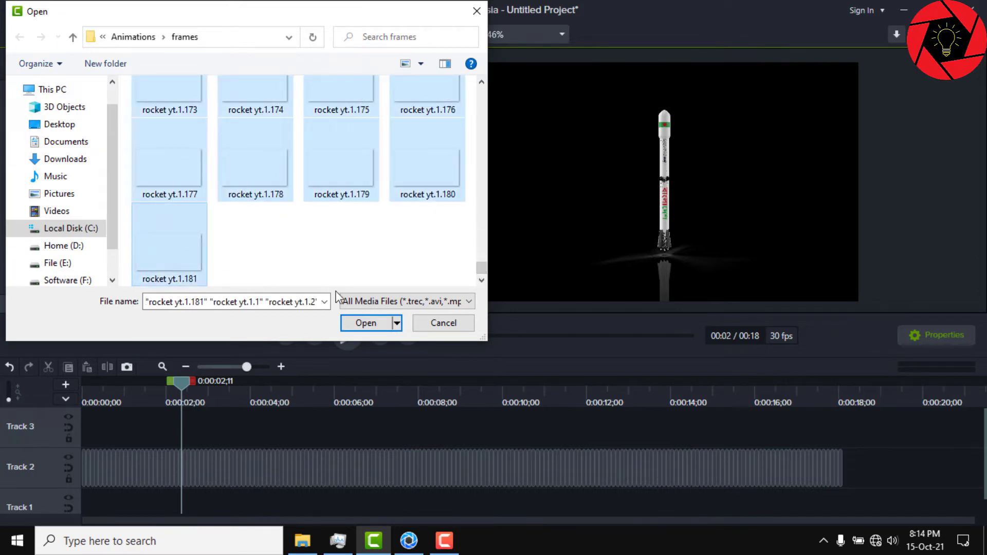
click(363, 323)
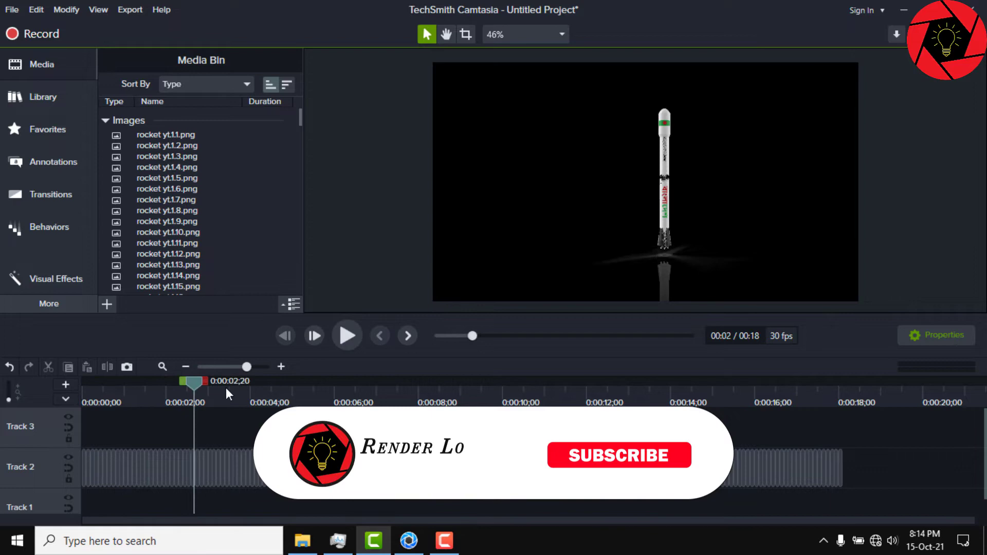
- Scrub the timeline back and forth to check the rocket frame sequence
drag(348, 387, 804, 424)
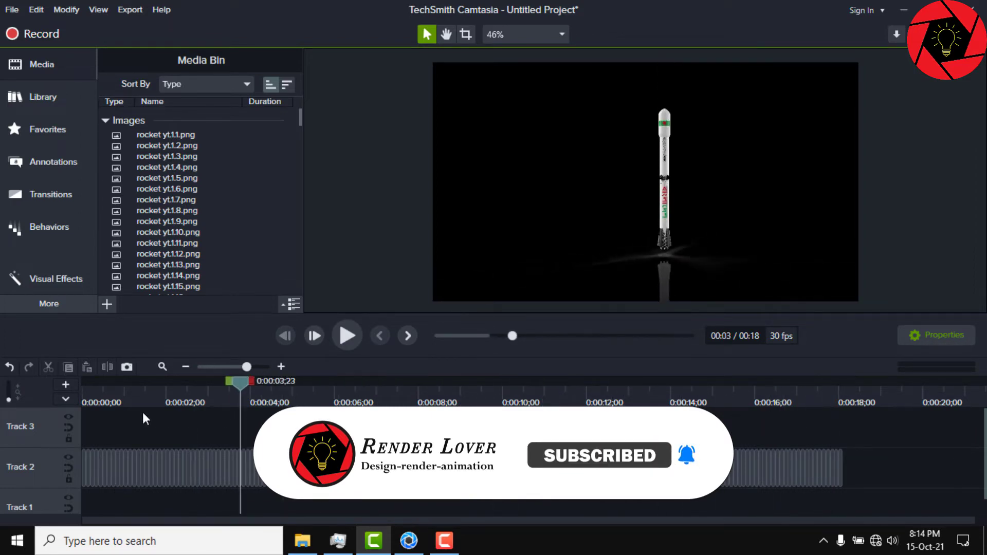
drag(805, 423, 387, 425)
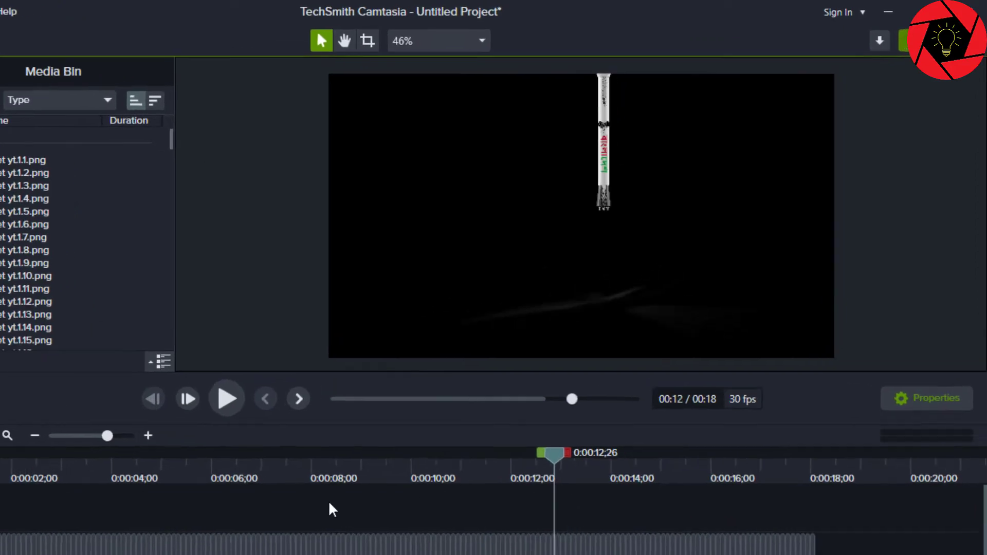
drag(564, 429, 323, 424)
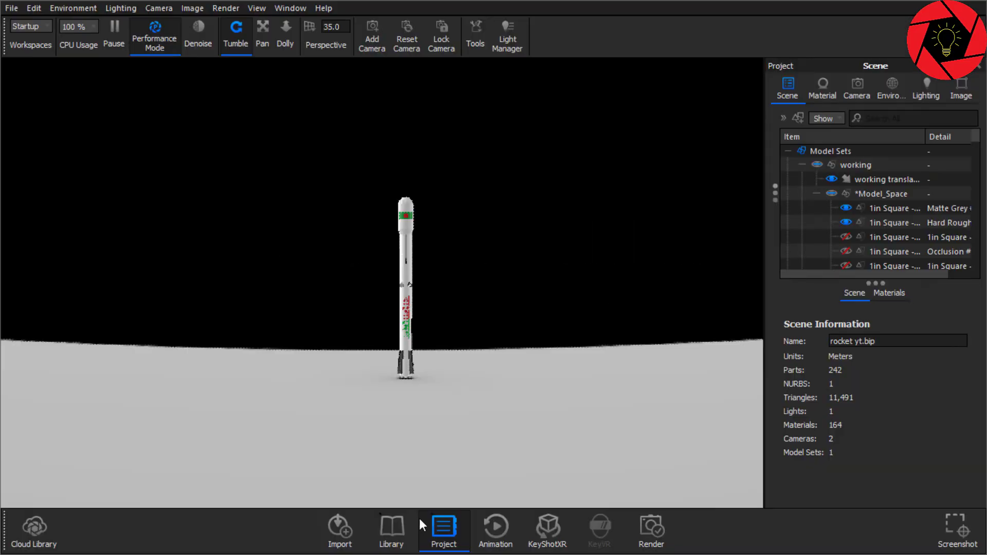
- Switch the environment background to a solid colour and bring up its colour picker
click(895, 91)
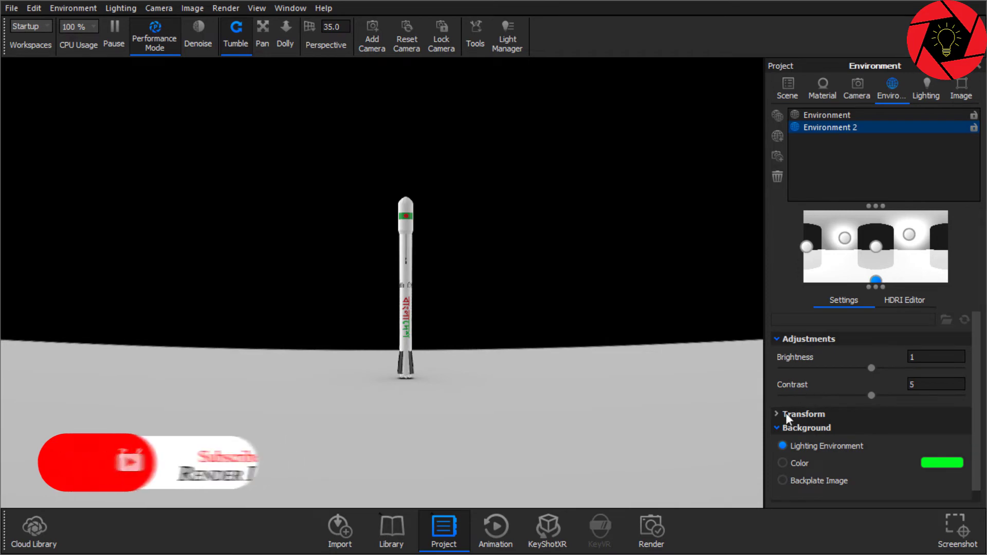
scroll(795, 431, down, 1)
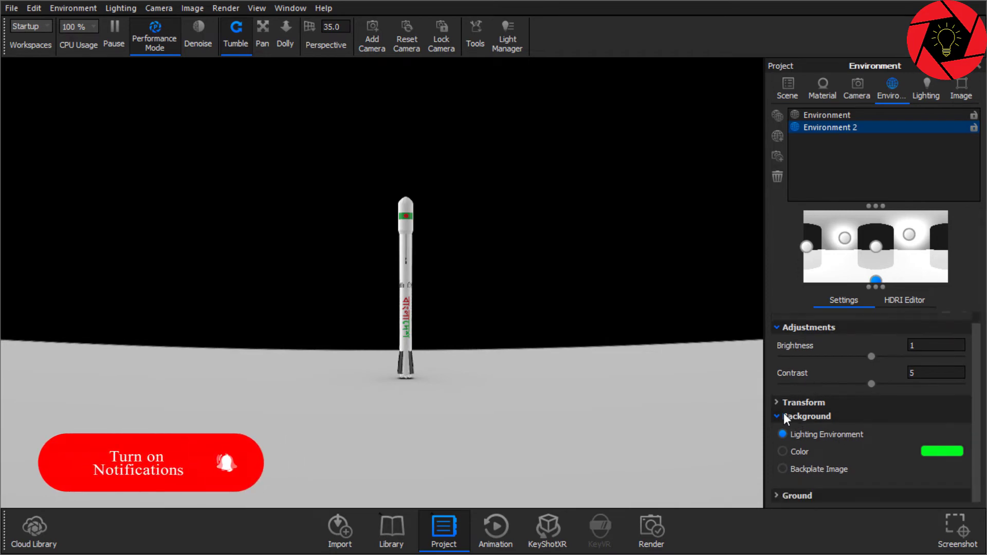
click(787, 452)
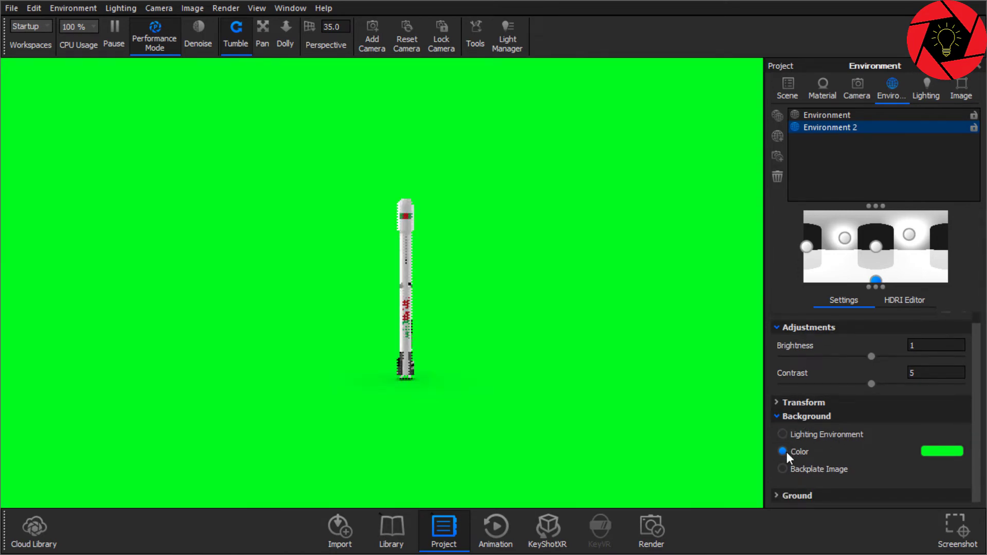
click(933, 453)
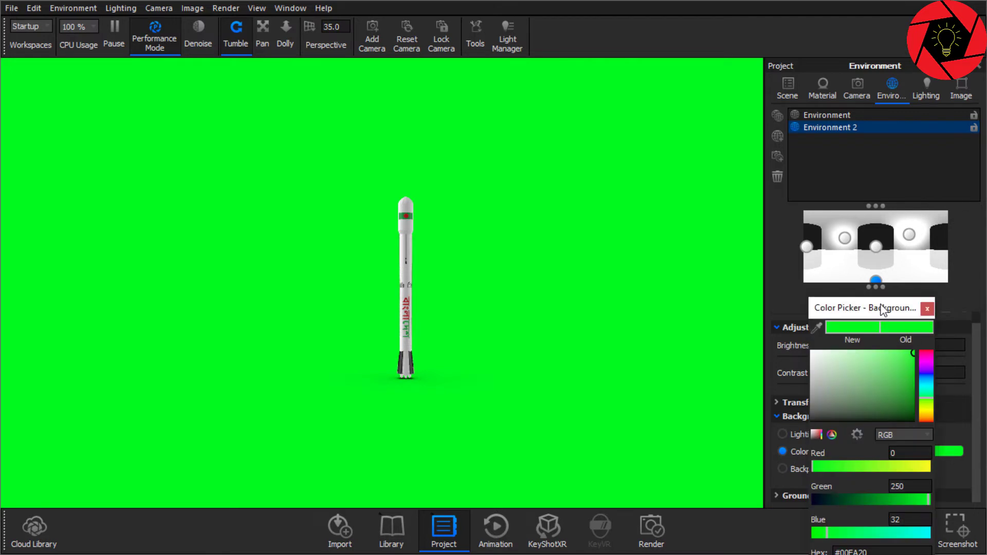
- Try other green and blue shades, then cancel to keep the green background
drag(881, 310, 848, 94)
click(872, 142)
drag(872, 142, 880, 136)
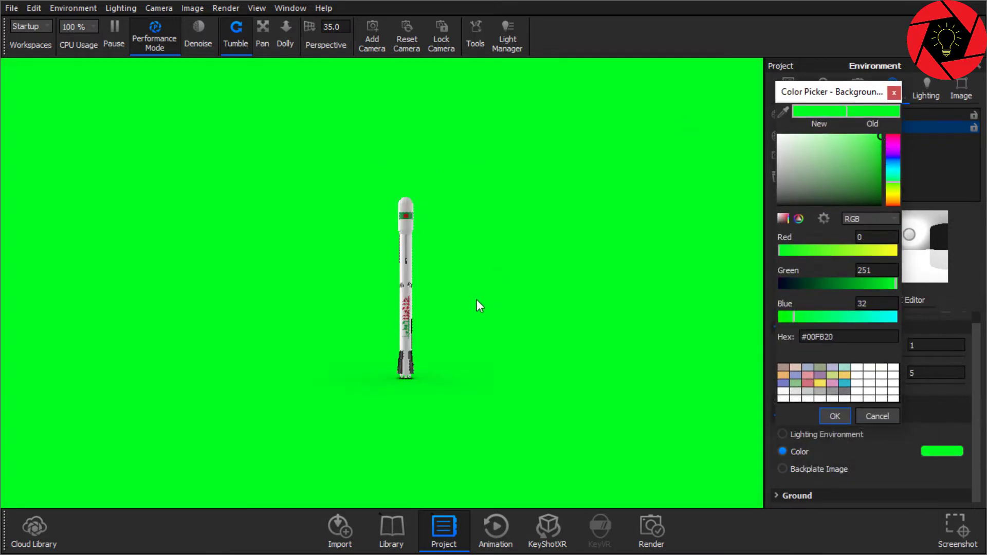
scroll(399, 220, up, 5)
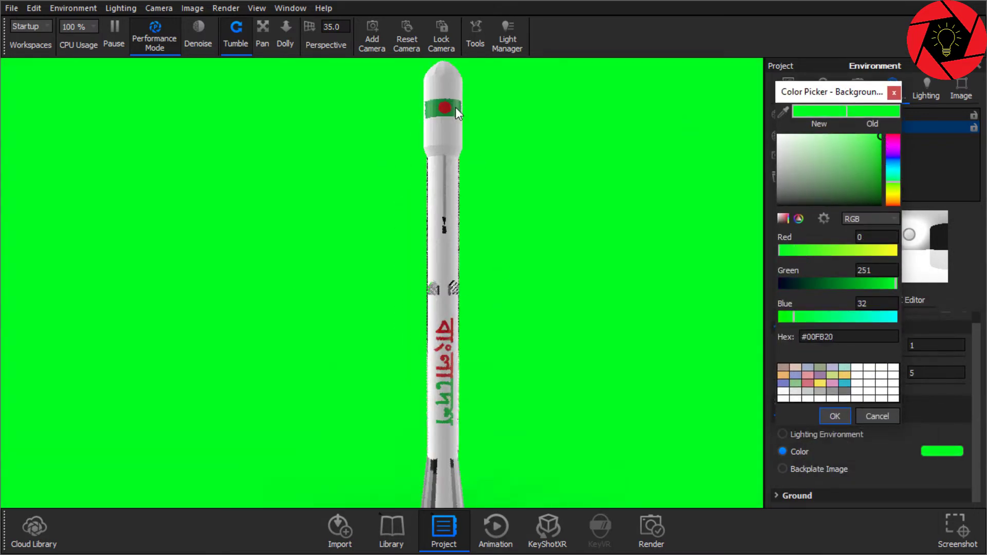
drag(893, 187, 892, 158)
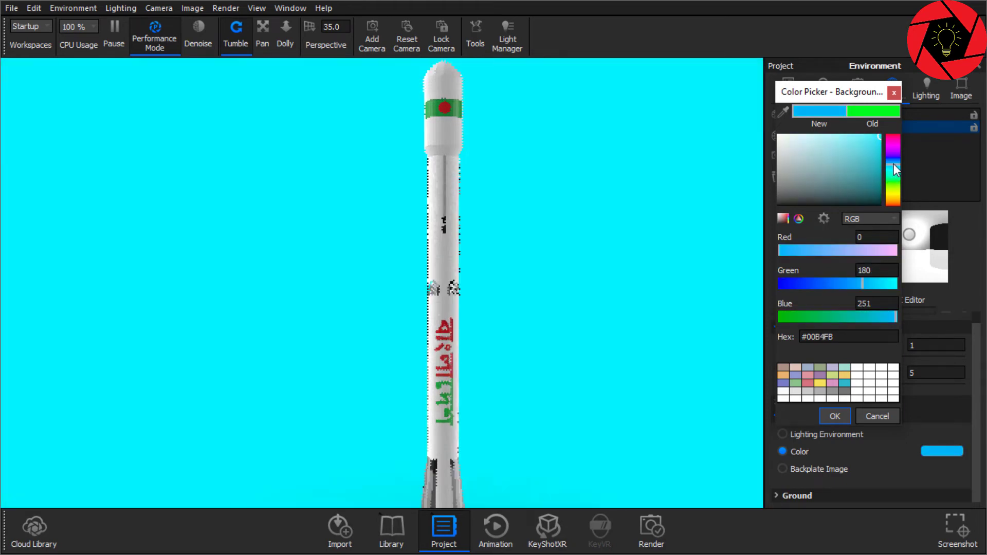
scroll(572, 402, down, 5)
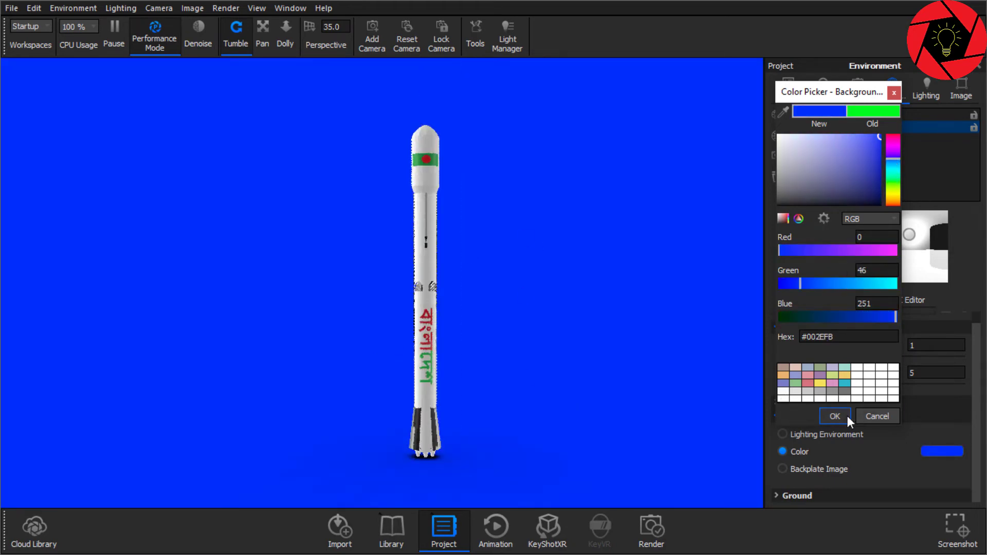
click(882, 416)
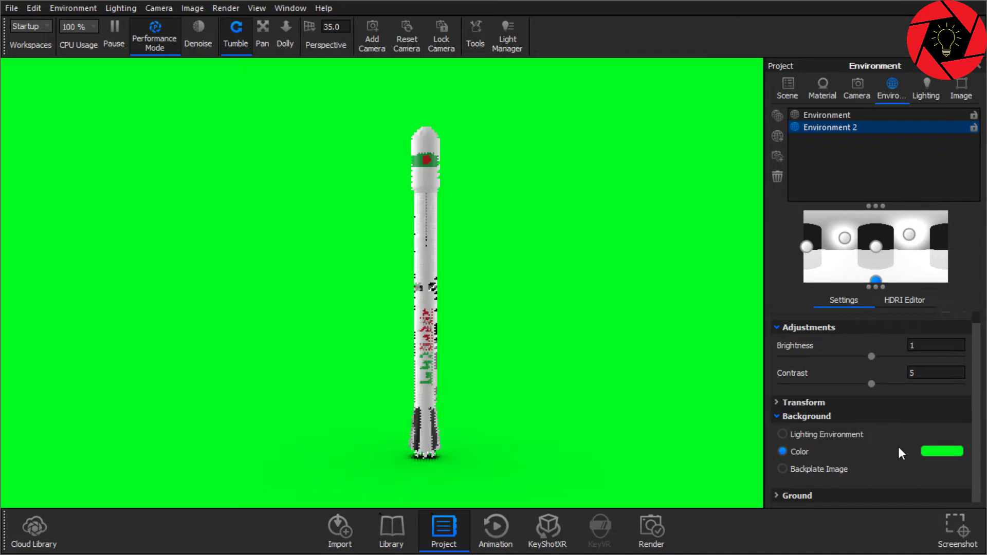
- Change the animation output from PNG frames to AVI (MPEG4) video
click(650, 529)
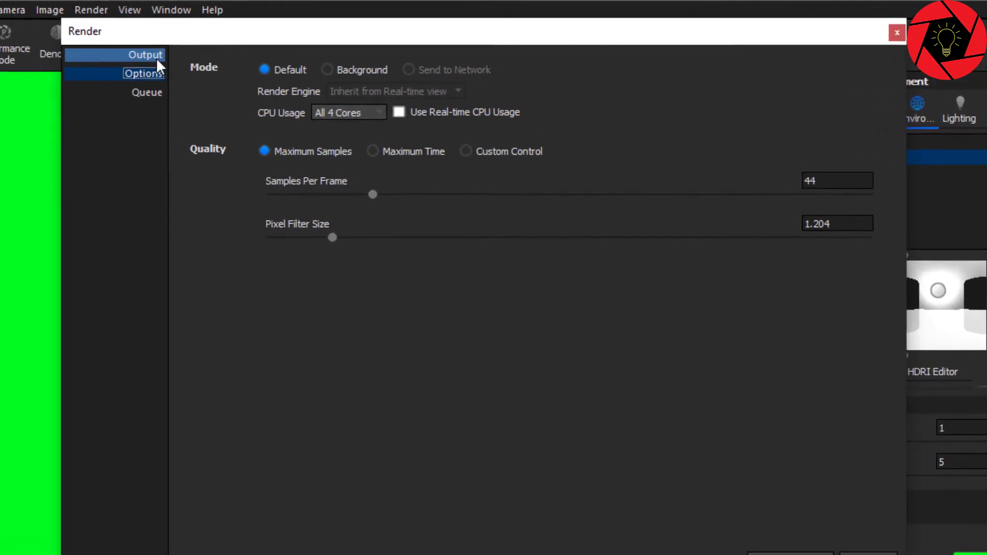
click(153, 57)
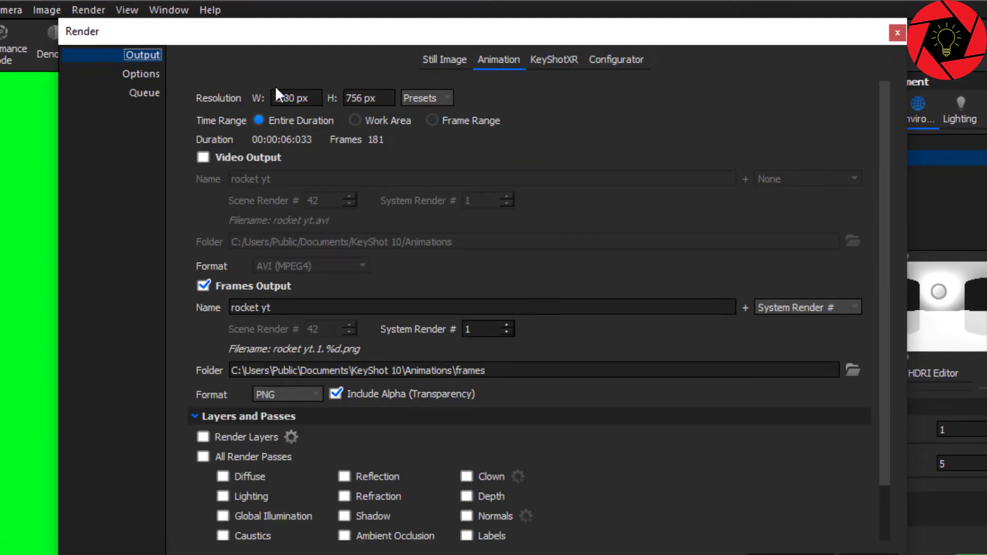
click(203, 287)
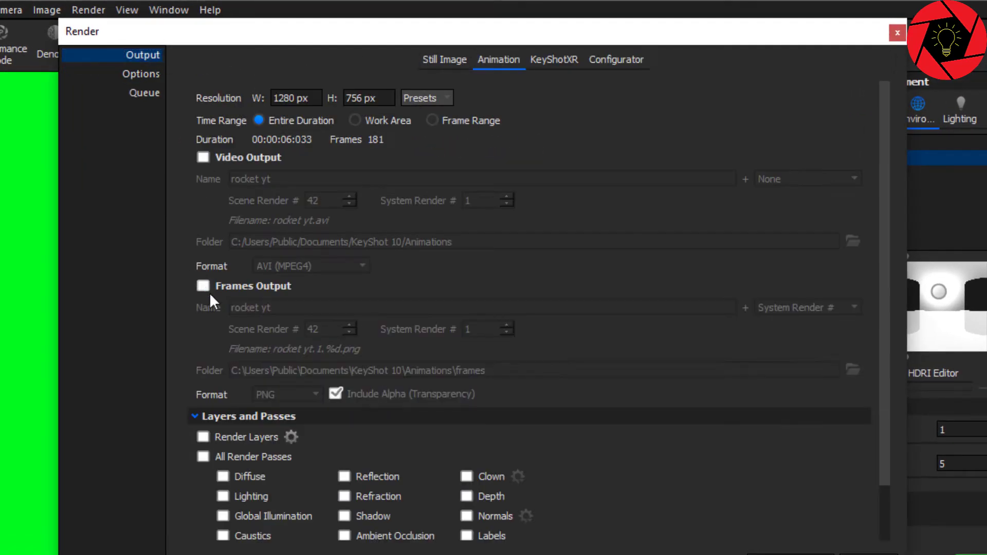
click(204, 157)
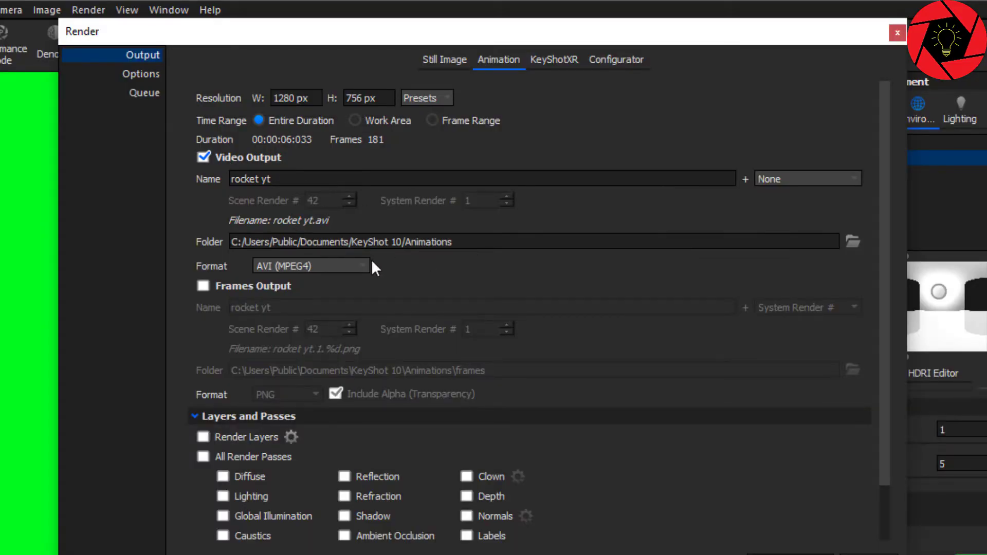
click(357, 265)
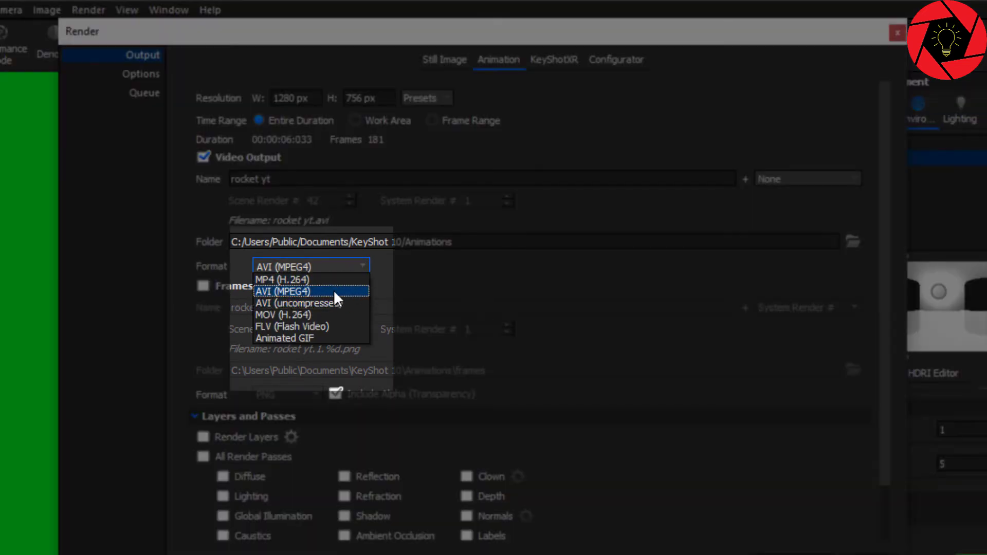
click(301, 290)
click(141, 74)
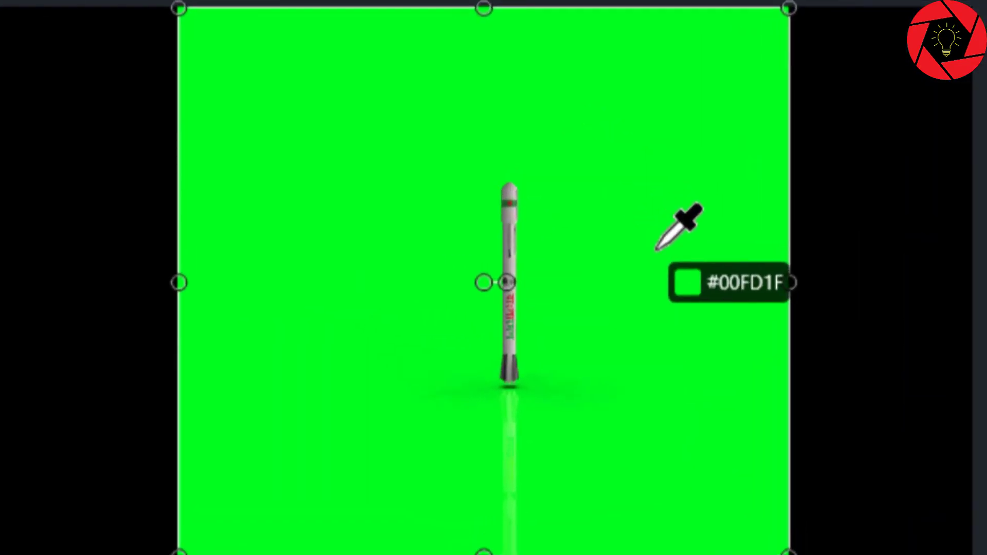
- Eyedrop the green backdrop to key it out, shrink the red callout, and preview the launch
click(656, 249)
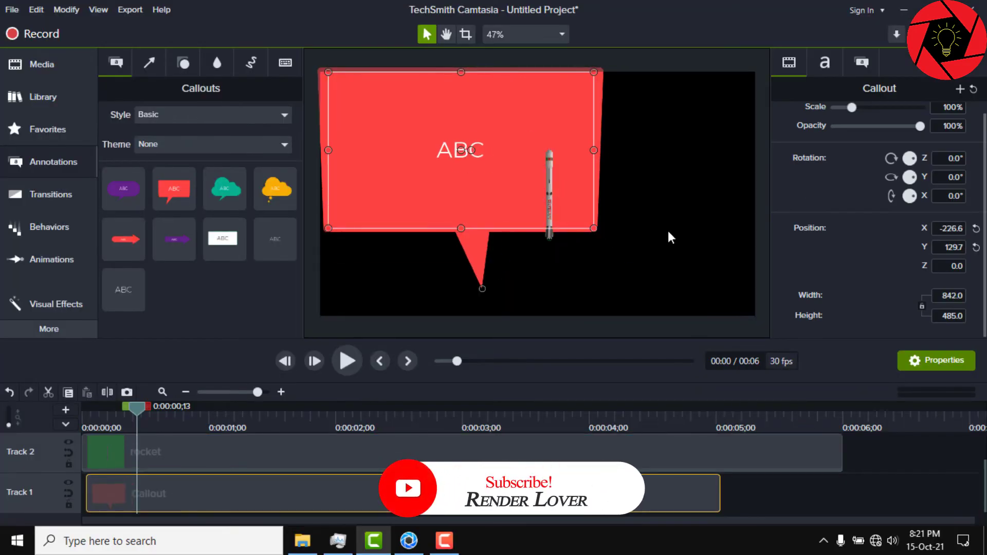
drag(668, 236, 432, 157)
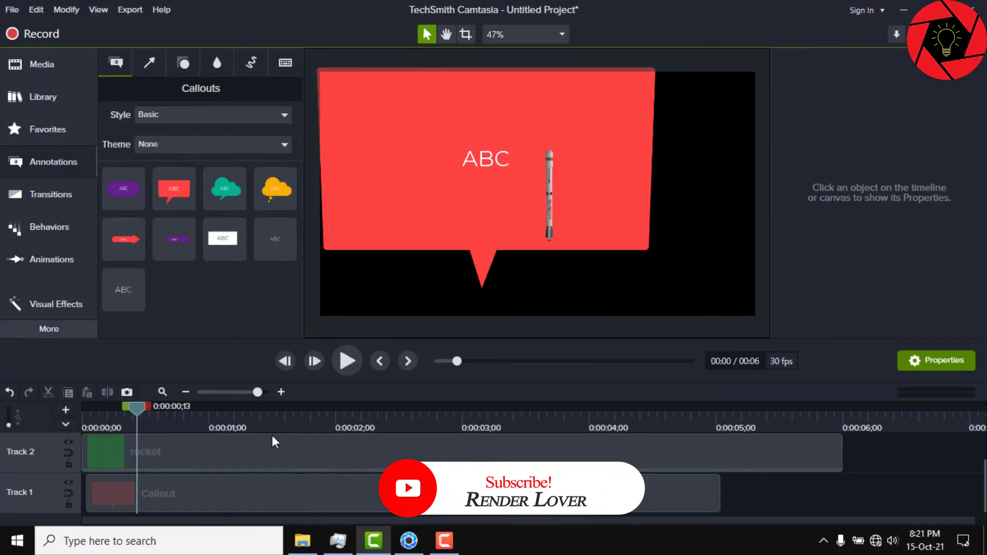
drag(568, 406, 443, 416)
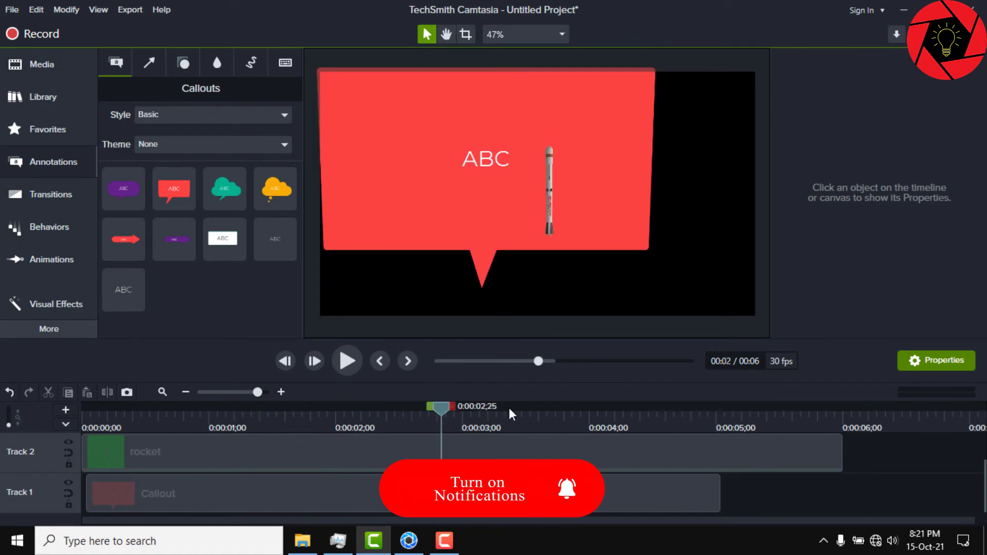